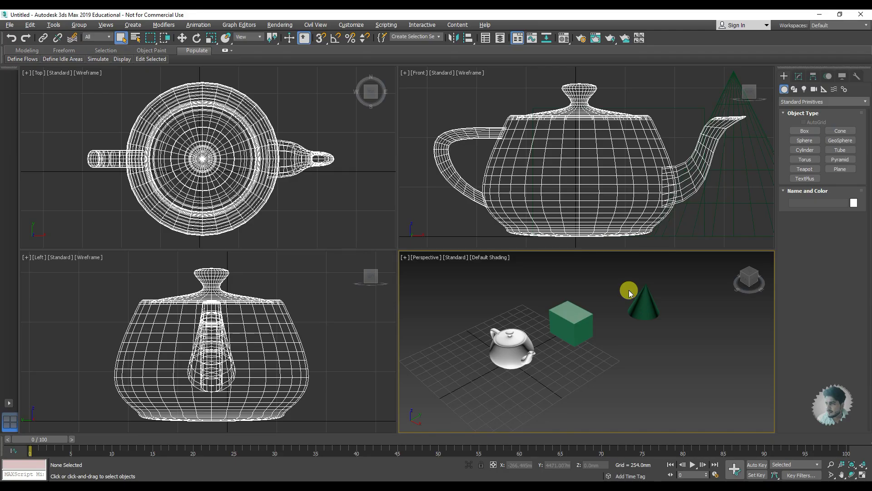
Turn on the full navigation SteeringWheels in all viewports from Views > SteeringWheels.
click(106, 25)
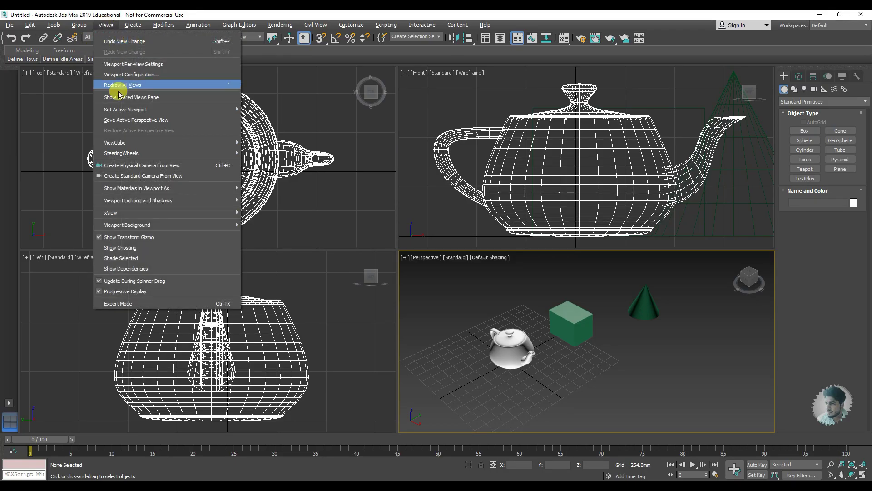
mouse_move(136, 153)
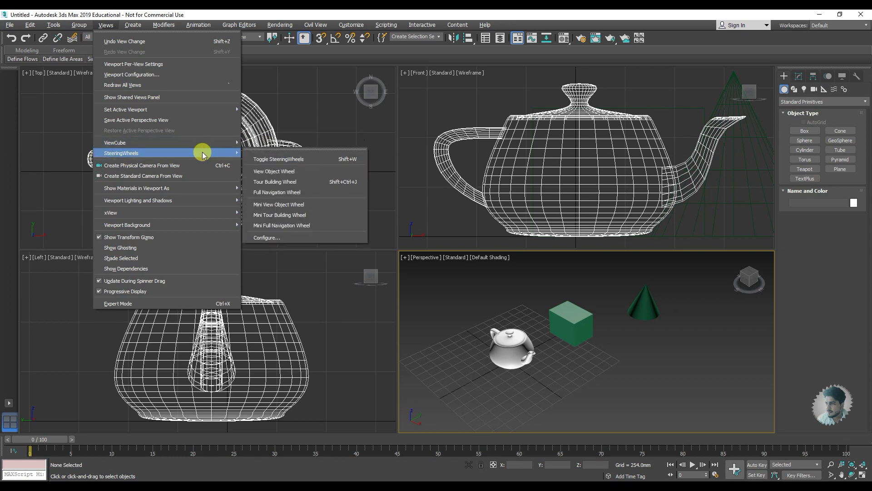
click(297, 160)
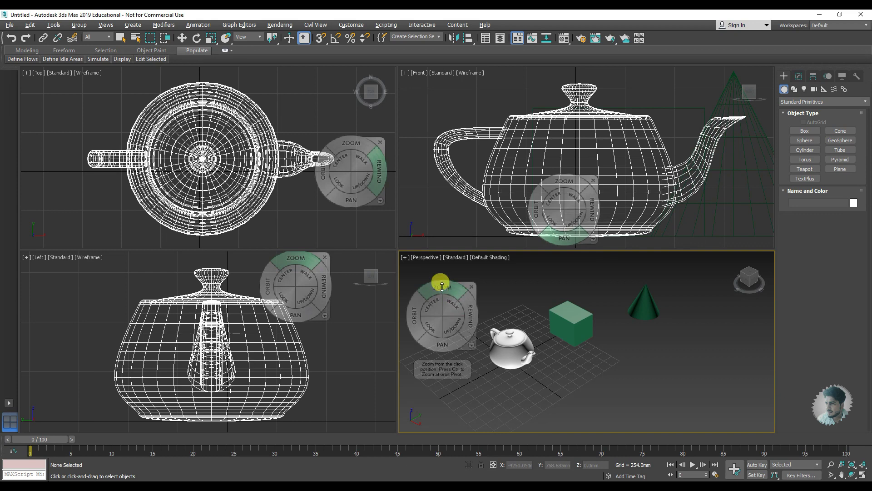
Zoom, orbit and pan the Front and Perspective views, then rewind Perspective to an earlier framing.
drag(442, 287, 479, 324)
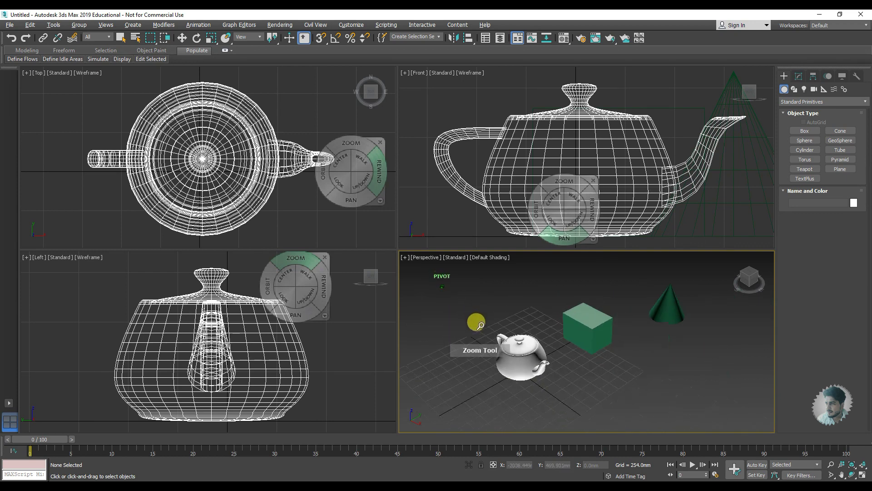
drag(479, 324, 485, 333)
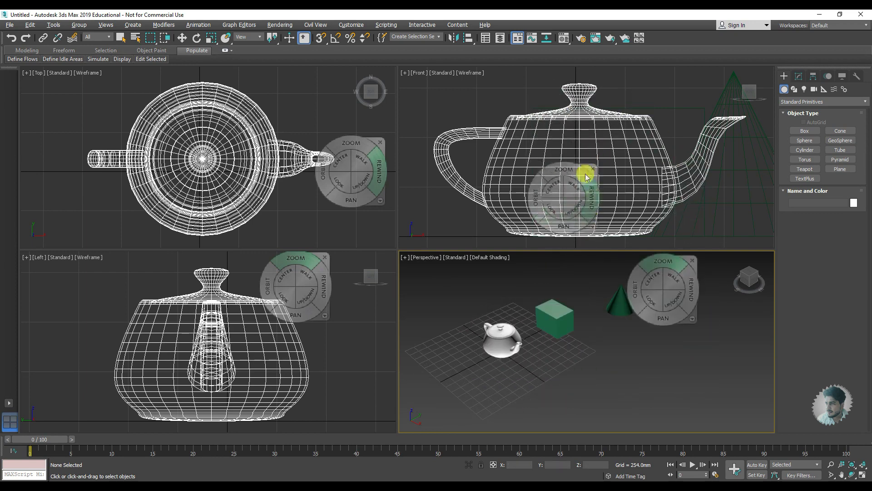
drag(565, 168, 571, 187)
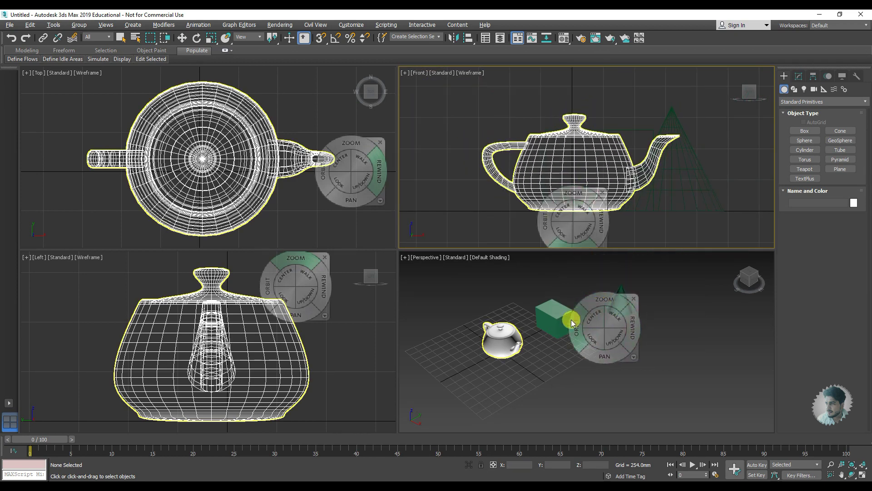
mouse_move(571, 320)
mouse_down()
mouse_move(599, 307)
mouse_move(567, 314)
mouse_move(586, 313)
mouse_up()
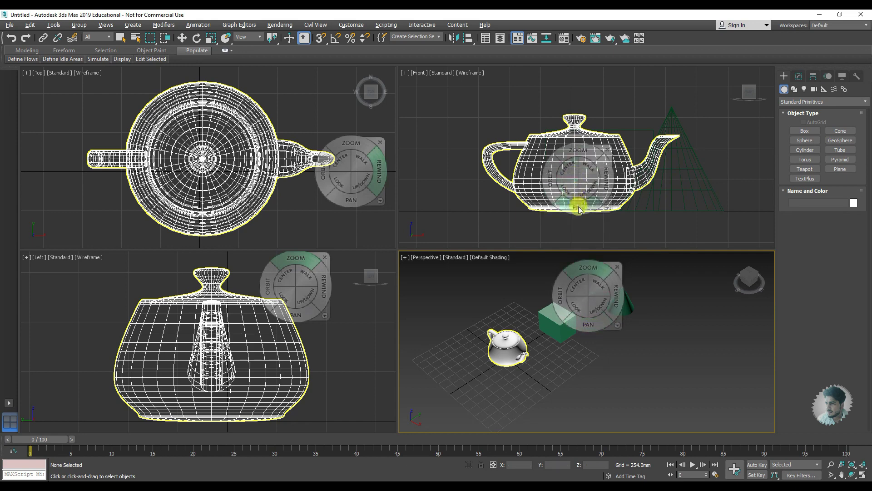
mouse_move(579, 209)
mouse_down()
mouse_move(580, 176)
mouse_move(547, 170)
mouse_up()
mouse_move(589, 362)
mouse_down()
mouse_move(602, 366)
mouse_move(625, 327)
mouse_move(563, 383)
mouse_move(617, 332)
mouse_move(578, 372)
mouse_up()
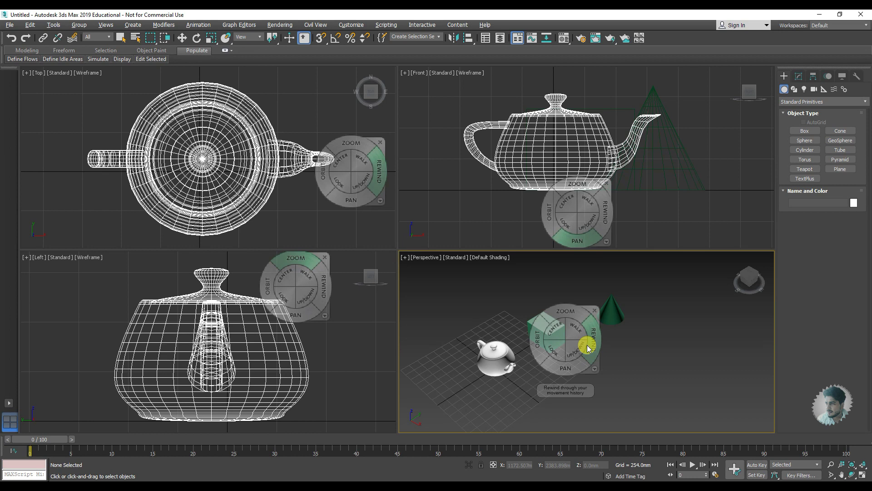
mouse_move(587, 345)
mouse_down()
mouse_move(448, 345)
mouse_move(524, 349)
mouse_up()
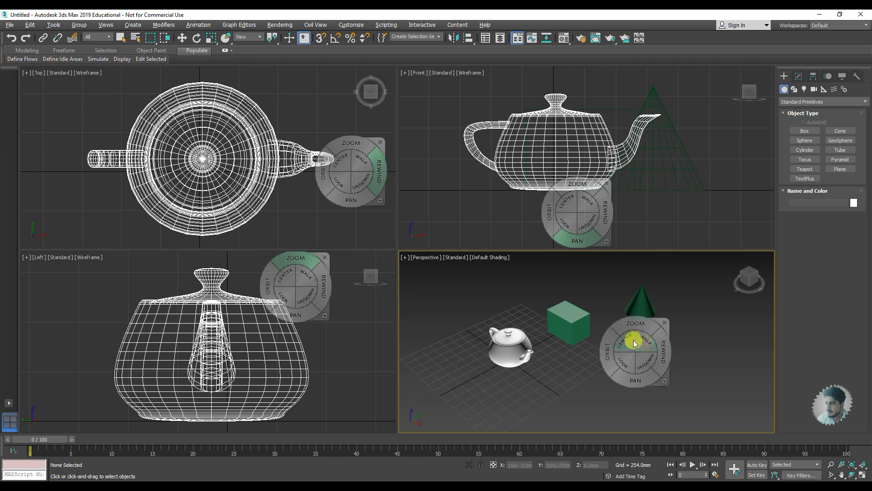
Re-centre Perspective on the teapot and box, orbit around them, look across and move up/down.
click(626, 342)
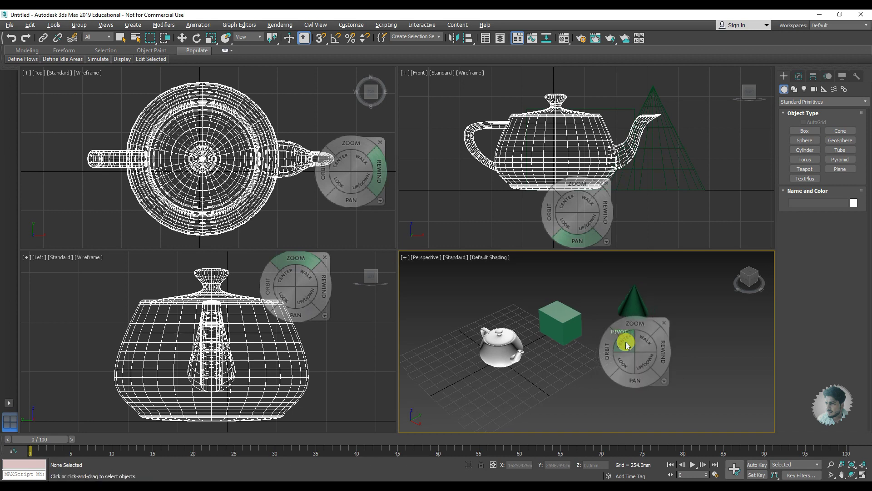
mouse_move(622, 346)
mouse_down()
mouse_move(469, 340)
mouse_move(525, 324)
mouse_up()
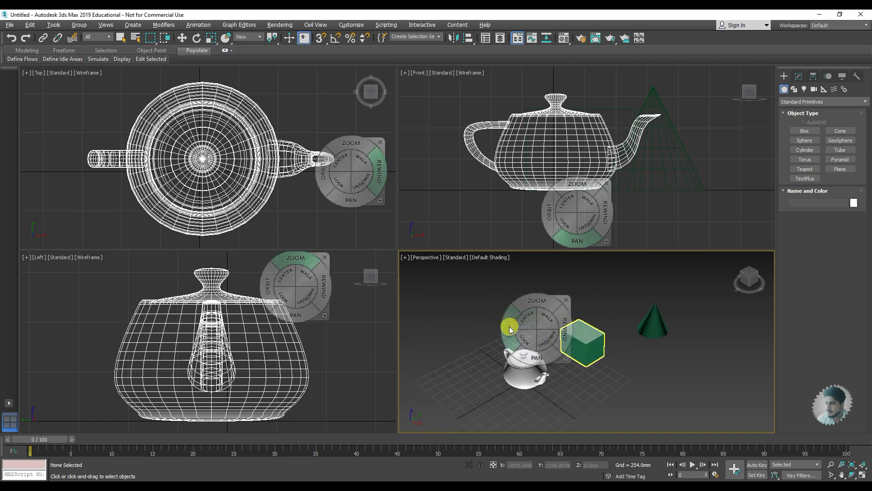
mouse_move(508, 326)
mouse_down()
mouse_move(523, 335)
mouse_move(512, 317)
mouse_move(505, 322)
mouse_move(524, 368)
mouse_up()
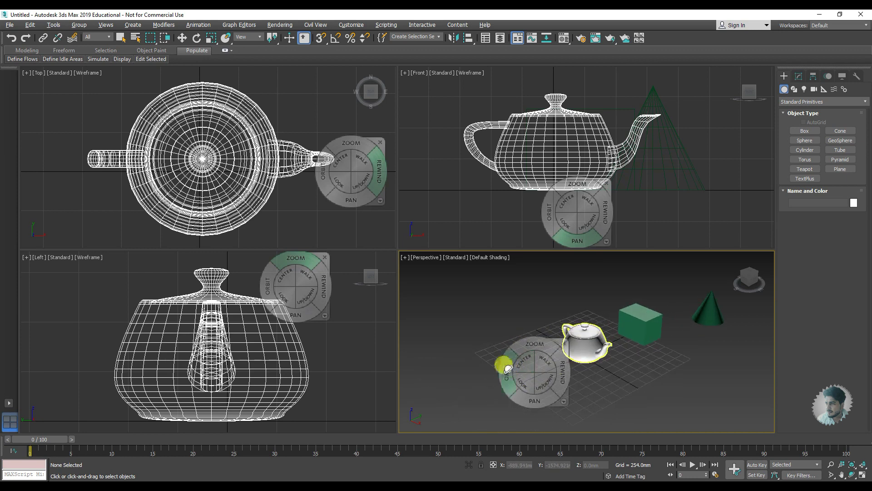
mouse_move(503, 365)
mouse_down()
mouse_move(482, 349)
mouse_move(521, 363)
mouse_up()
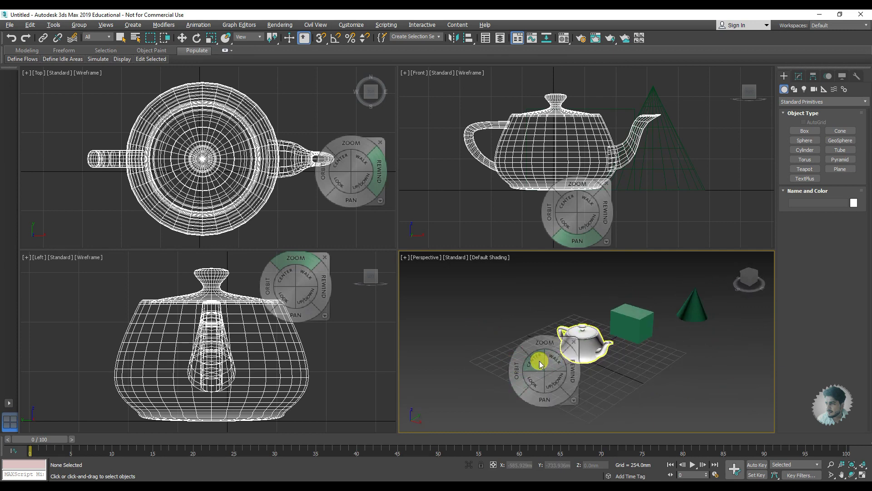
mouse_move(531, 376)
mouse_down()
mouse_move(620, 352)
mouse_move(570, 367)
mouse_move(544, 336)
mouse_move(533, 366)
mouse_move(564, 366)
mouse_move(529, 358)
mouse_move(551, 377)
mouse_move(569, 360)
mouse_up()
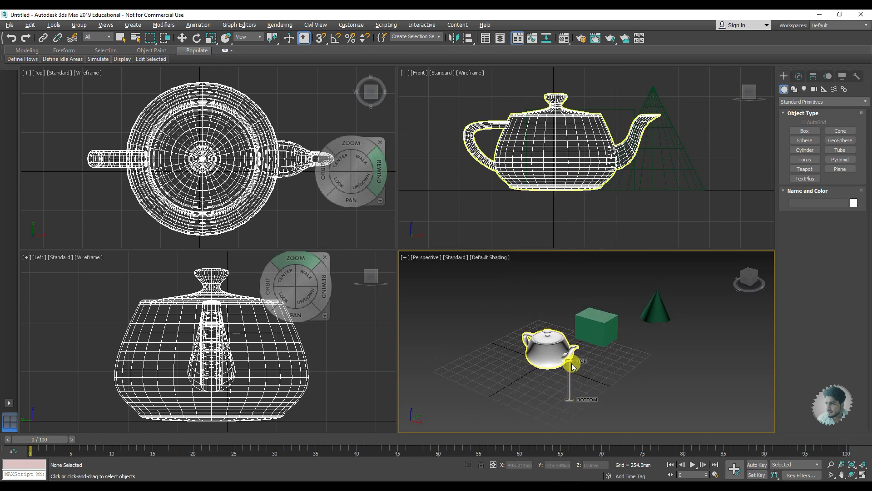
mouse_move(572, 370)
mouse_down()
mouse_move(569, 386)
mouse_move(657, 289)
mouse_move(534, 366)
mouse_move(573, 369)
mouse_move(618, 350)
mouse_move(587, 369)
mouse_move(589, 383)
mouse_move(591, 369)
mouse_up()
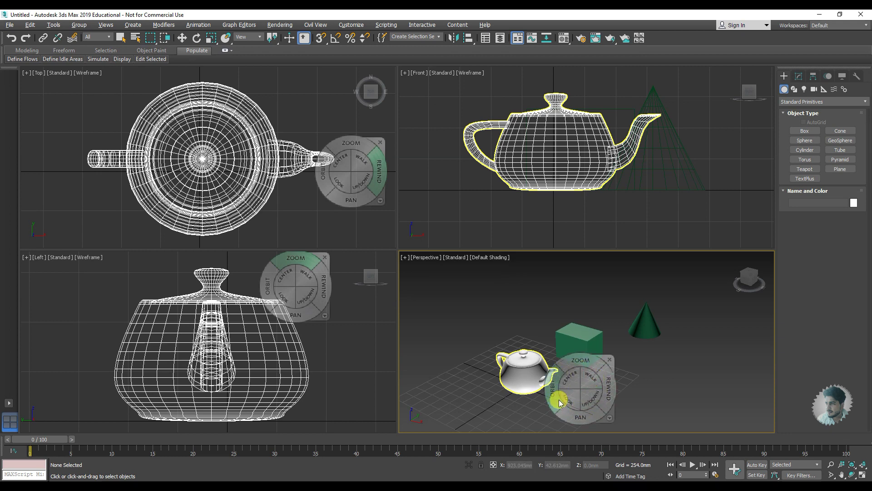
Try the Mini View Object Wheel, then switch back to the Full Navigation Wheel.
click(609, 419)
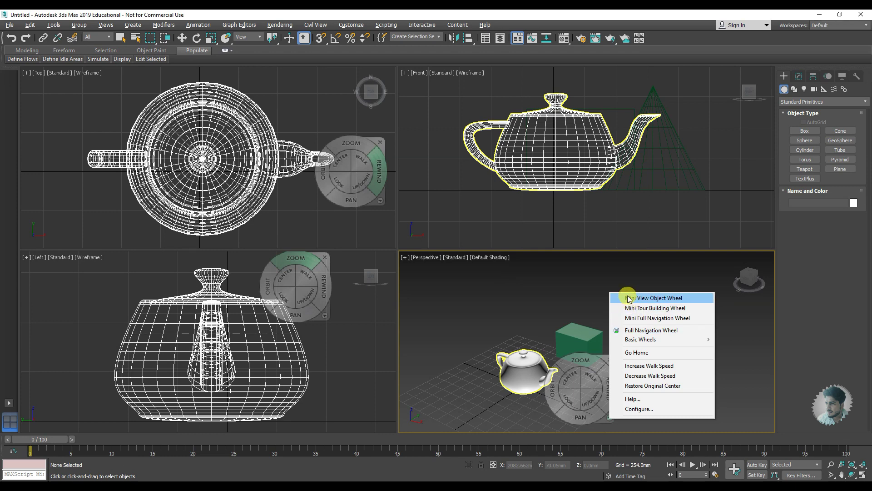
click(672, 299)
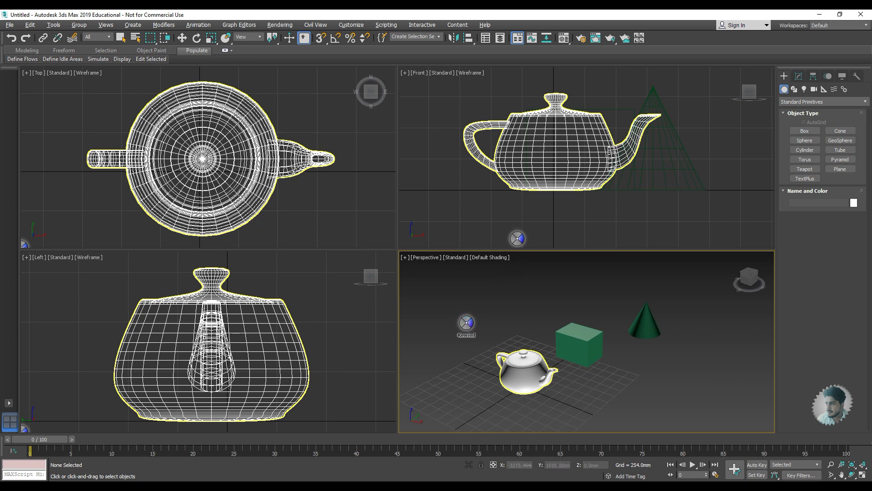
right_click(470, 314)
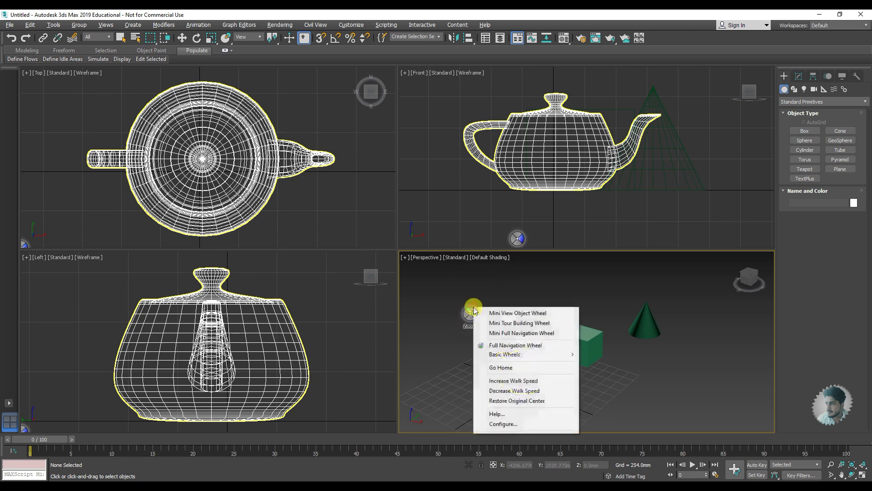
click(498, 347)
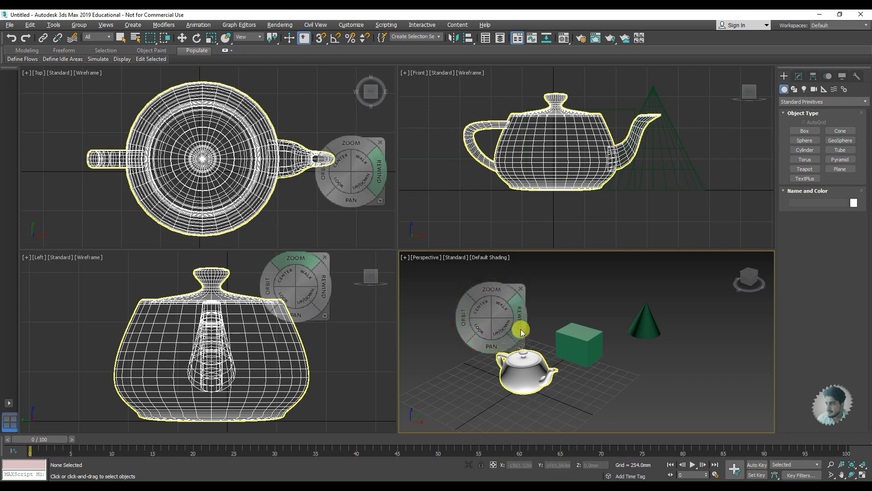
right_click(521, 347)
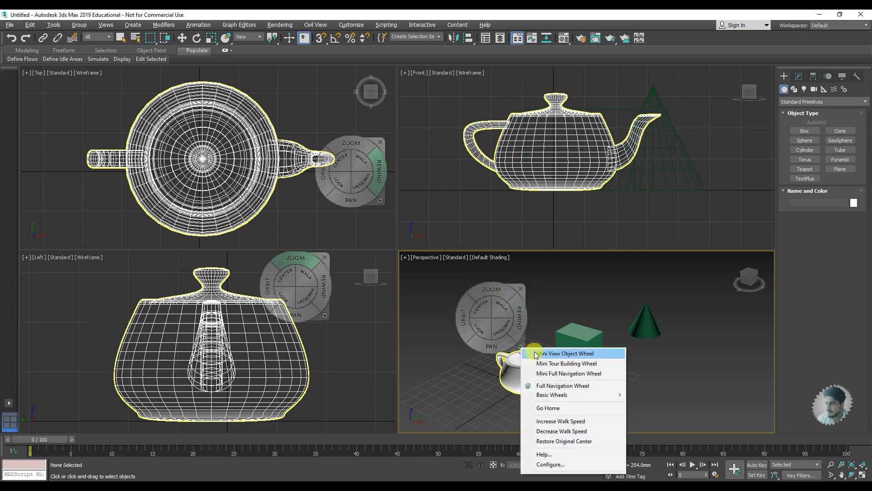
Use the Mini View Object Wheel to zoom in on the teapot, orbit slightly and rewind.
click(536, 354)
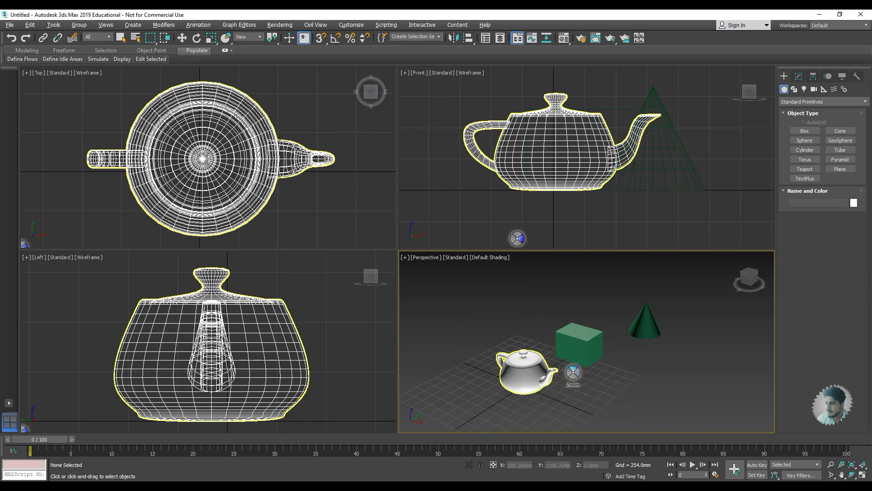
scroll(573, 372, up, 1)
scroll(565, 361, up, 1)
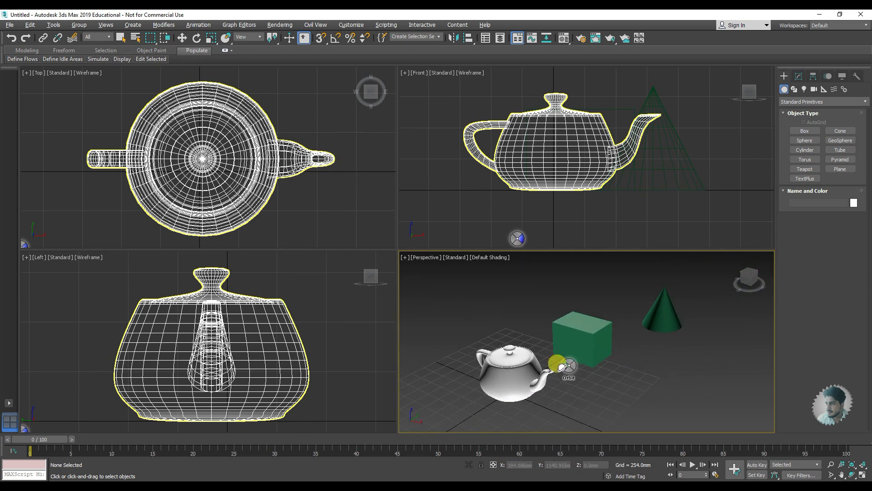
alt+middle_drag(562, 367, 573, 366)
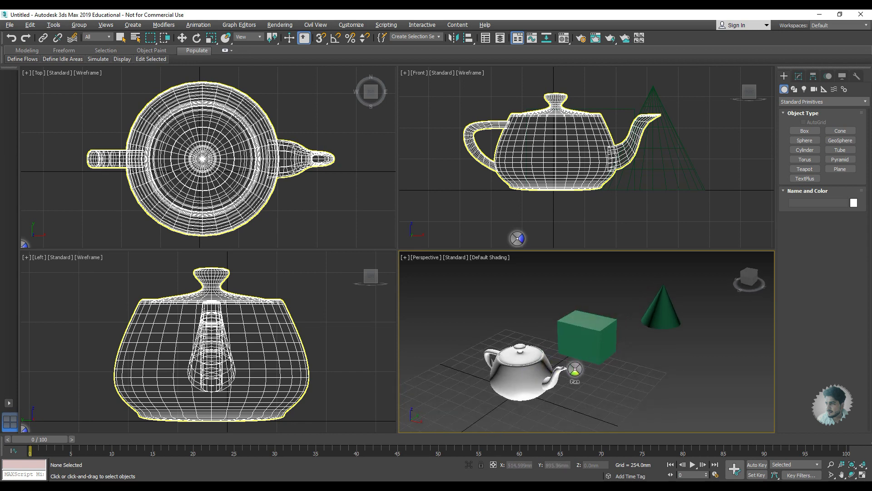
drag(575, 369, 522, 362)
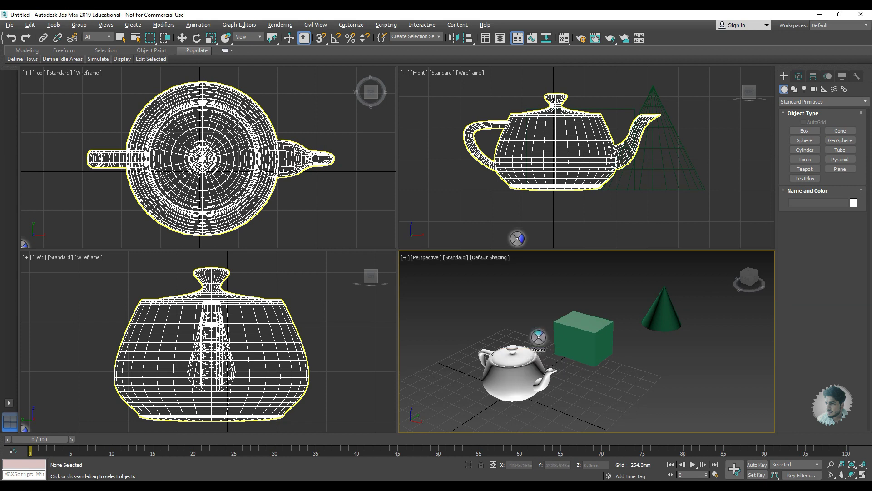
right_click(530, 298)
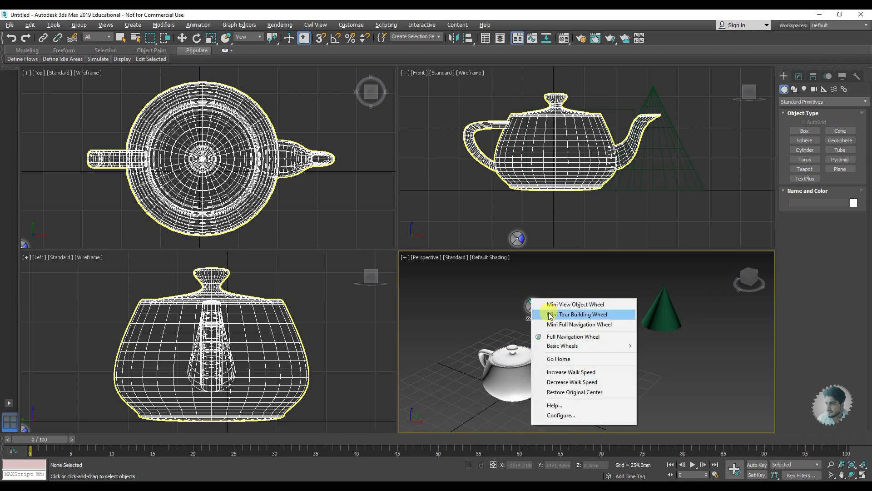
Walk the Perspective camera through the scene with the Mini Tour Building Wheel.
click(550, 314)
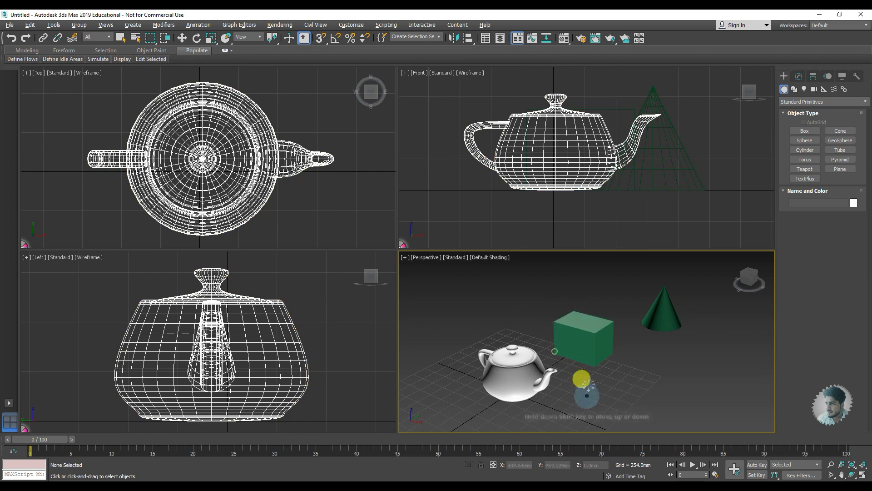
mouse_move(584, 385)
mouse_down()
mouse_move(596, 366)
mouse_move(583, 374)
mouse_move(518, 361)
mouse_up()
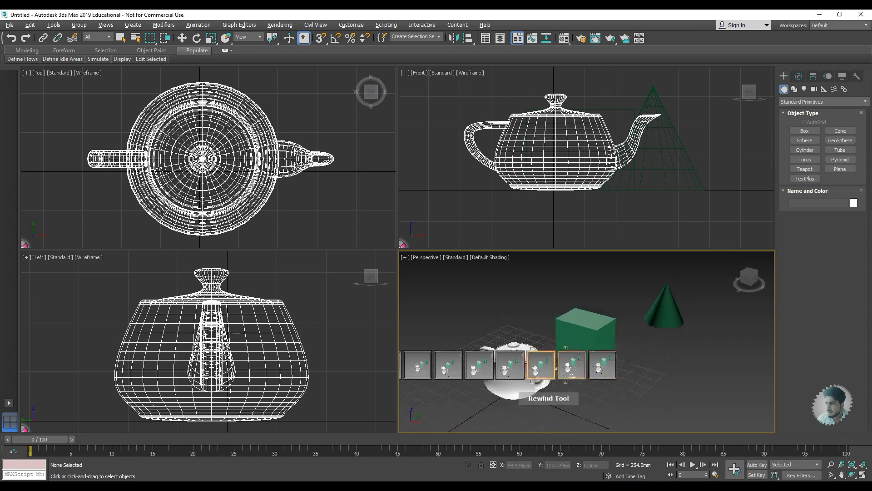
right_click(532, 295)
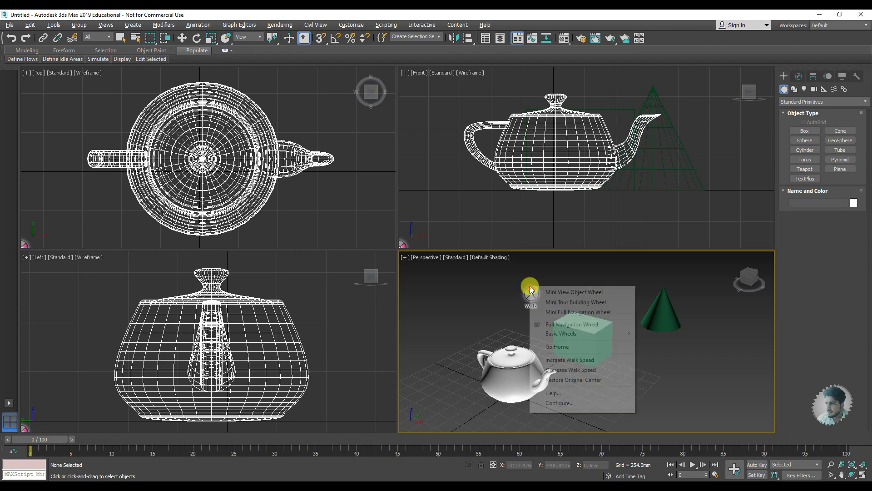
Switch to the Mini Full Navigation Wheel and zoom the Perspective view out.
click(555, 313)
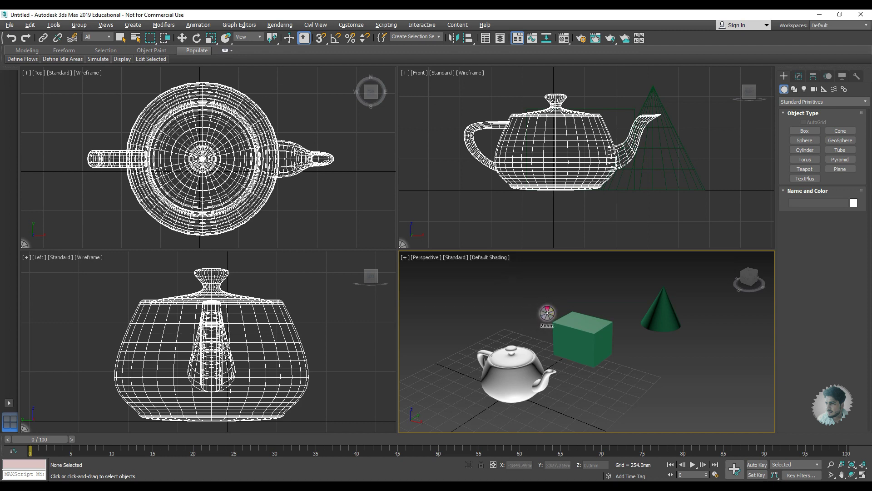
mouse_move(547, 312)
mouse_down()
mouse_move(543, 294)
mouse_move(547, 317)
mouse_up()
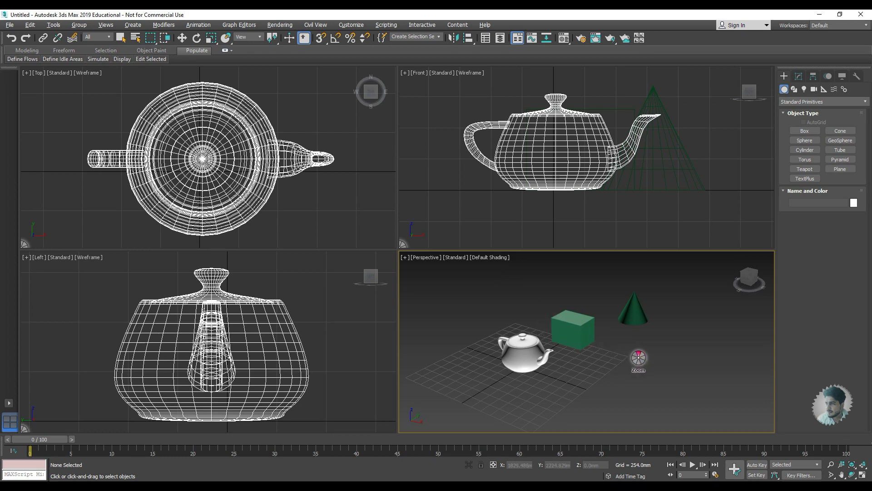
mouse_move(638, 358)
mouse_down()
mouse_move(633, 332)
mouse_move(633, 350)
mouse_up()
Restore the Full Navigation Wheel and bring up the wheel's Basic Wheels options.
right_click(601, 301)
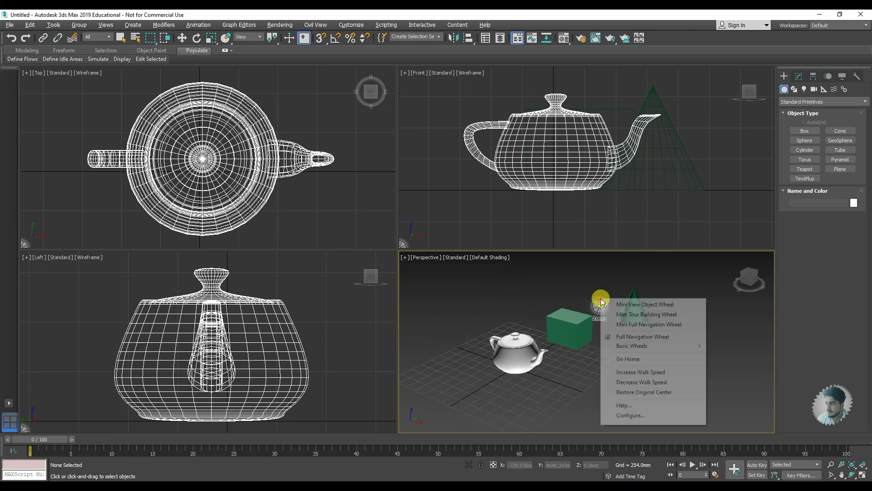
click(642, 336)
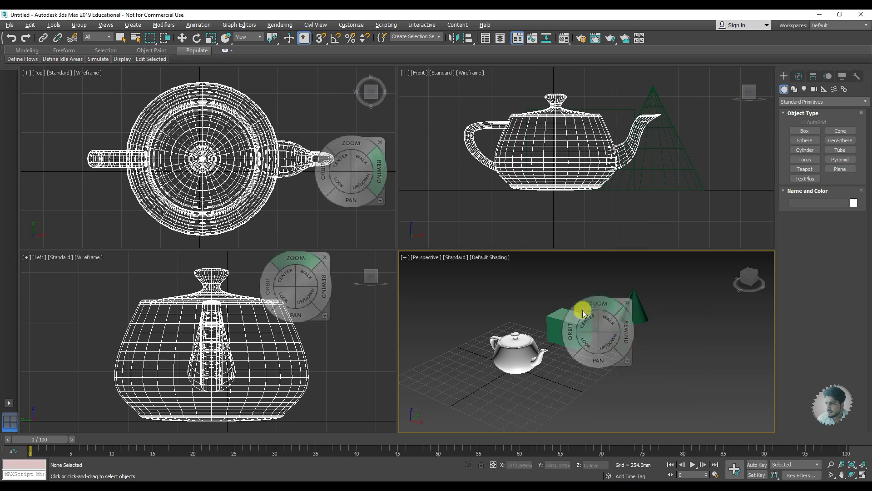
click(626, 360)
mouse_move(657, 280)
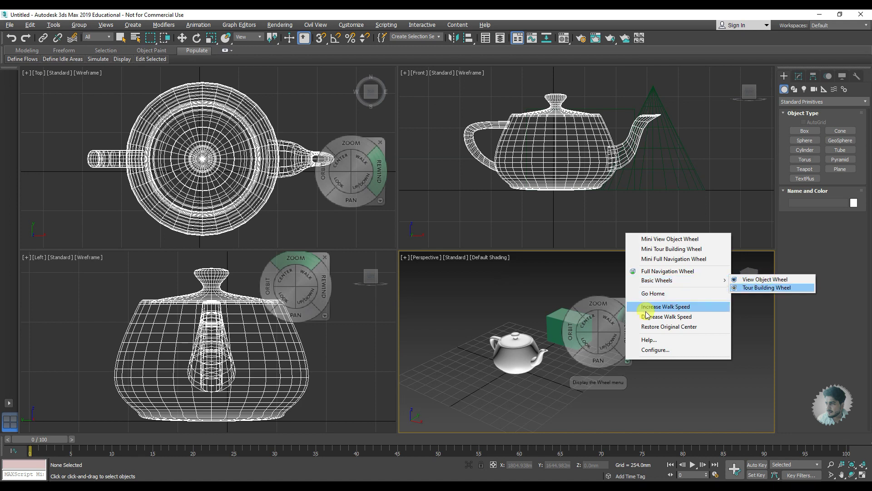
Switch to the basic View Object Wheel, centre on the green box and orbit around it.
click(748, 281)
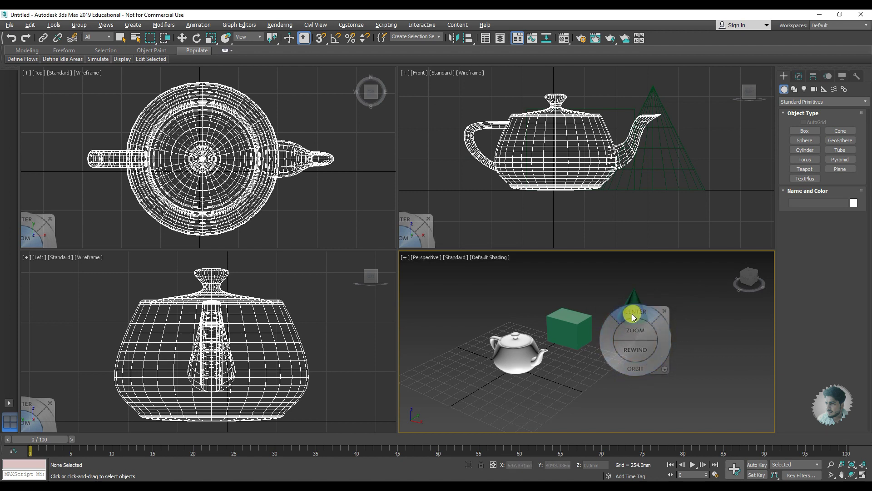
drag(633, 313, 568, 345)
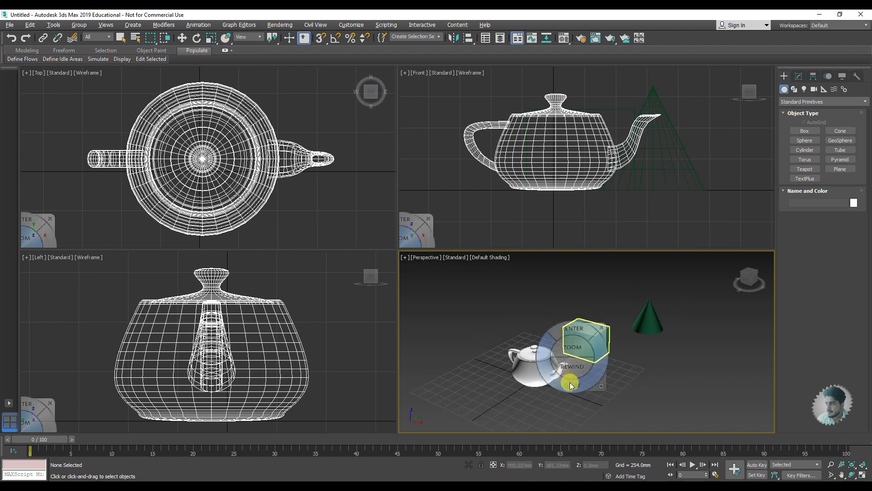
mouse_move(571, 384)
mouse_down()
mouse_move(603, 362)
mouse_move(454, 366)
mouse_up()
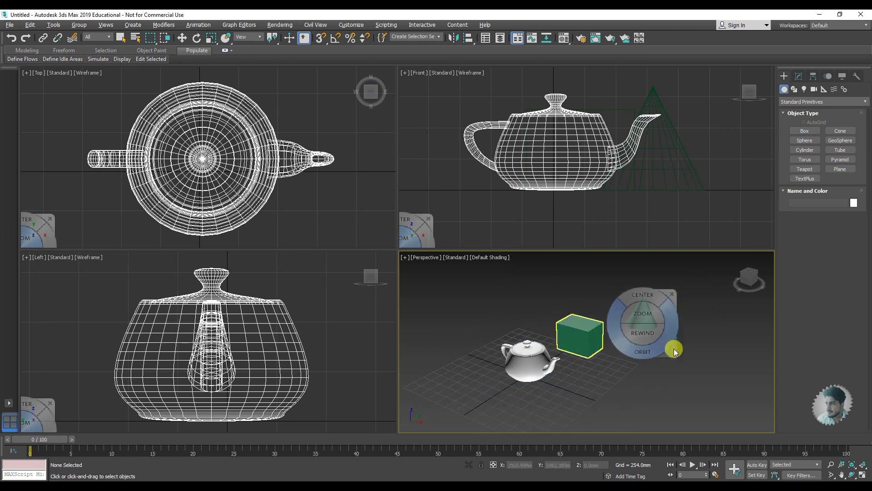
click(671, 353)
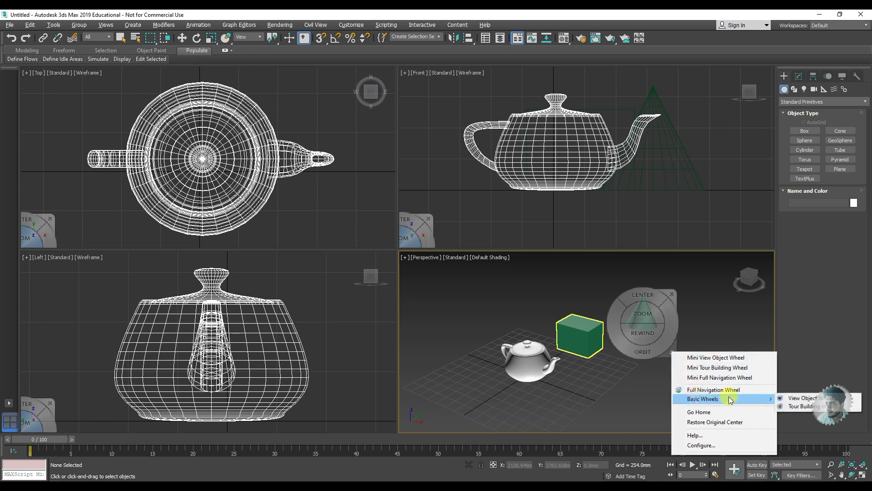
Tour the scene with the basic Tour Building Wheel: forward, back, up/down, look toward the teapot.
click(797, 406)
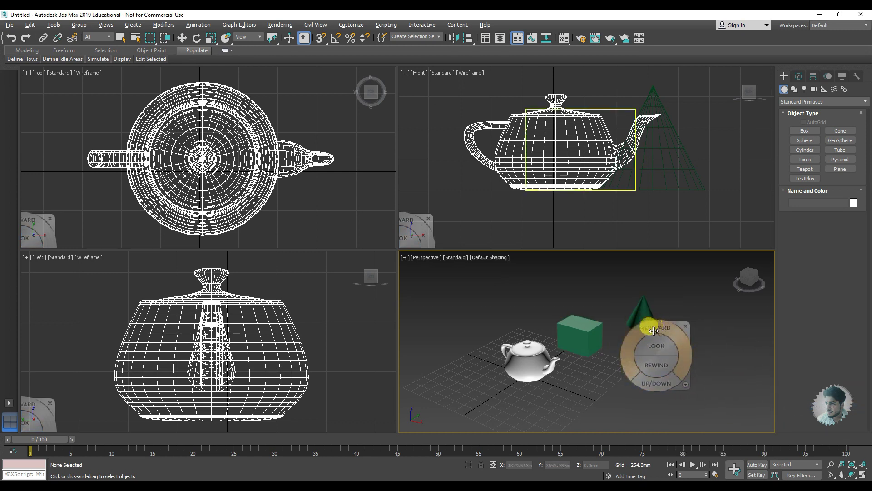
drag(669, 331, 669, 316)
drag(650, 349, 649, 364)
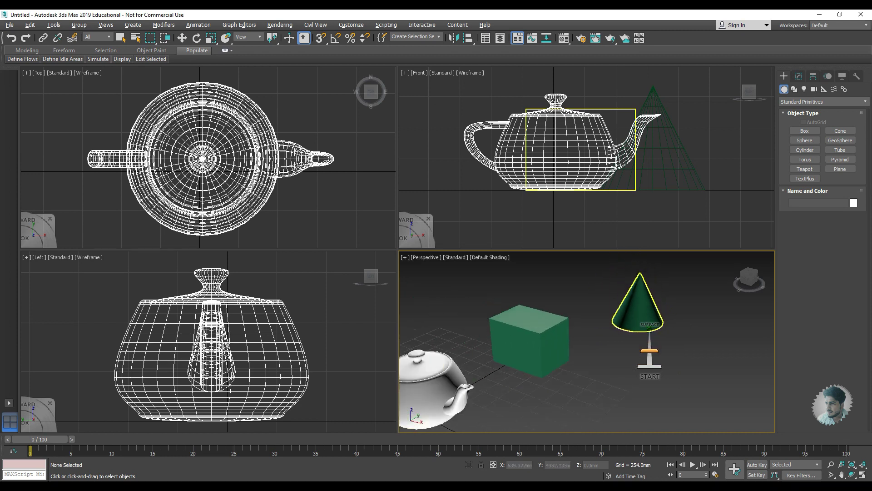
click(649, 369)
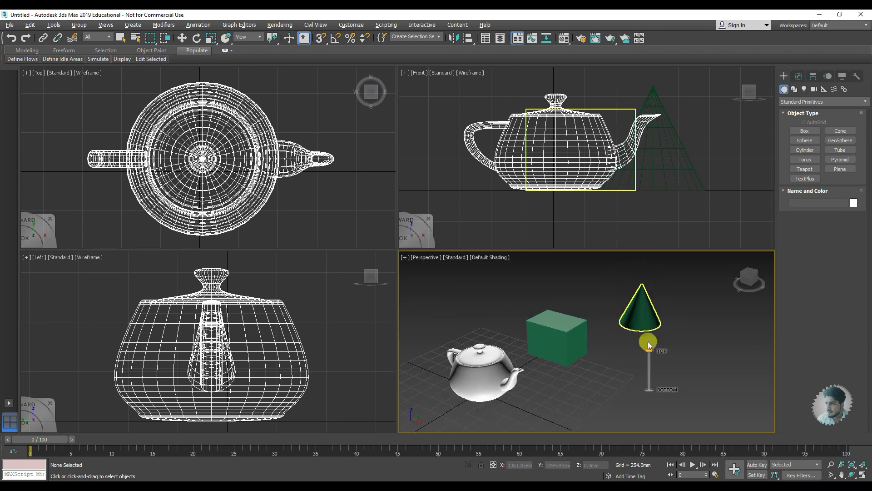
mouse_move(632, 319)
mouse_down()
mouse_move(635, 310)
mouse_move(578, 338)
mouse_up()
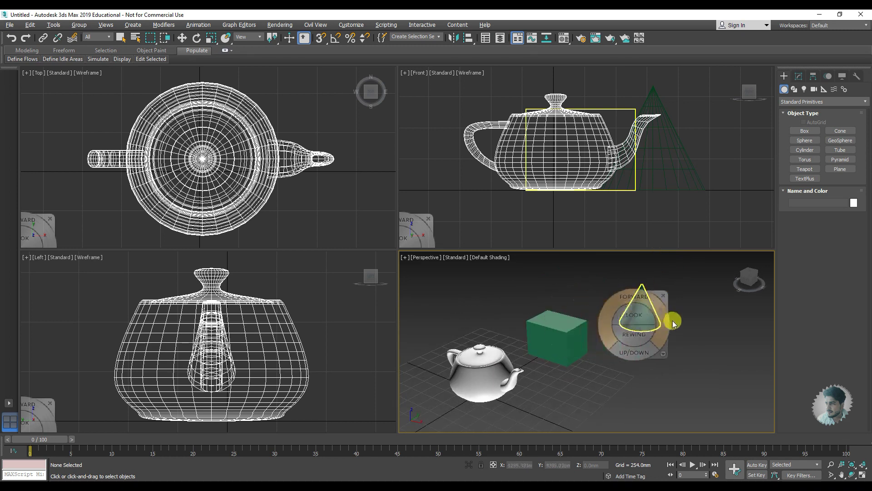
Return the Perspective view to its Home view from the wheel menu.
click(669, 354)
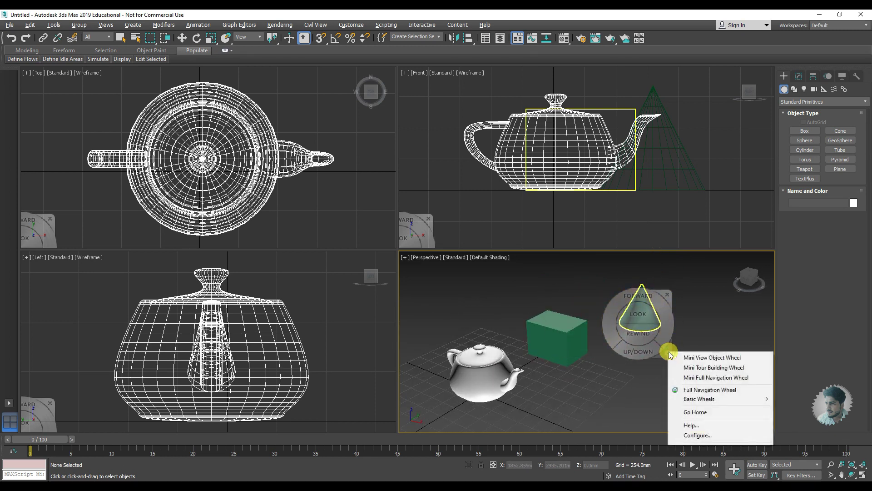
click(695, 412)
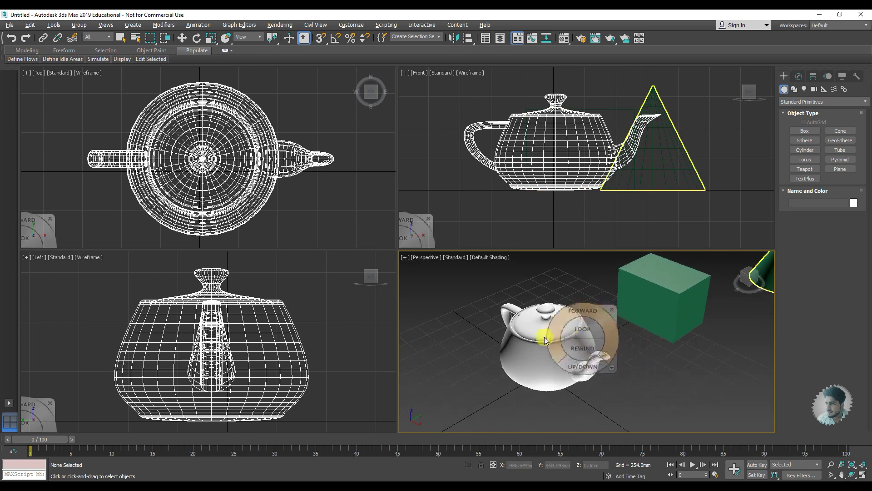
click(734, 356)
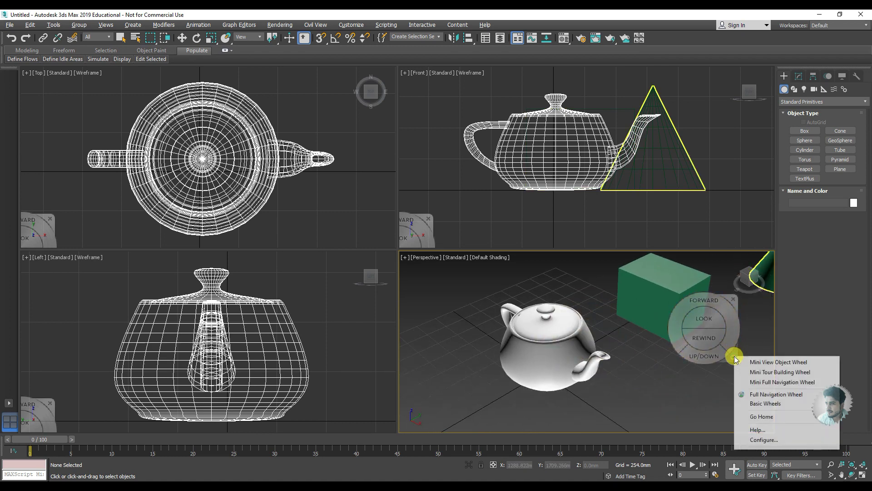
In SteeringWheels configuration, shrink the big wheels and lower their opacity to about 35%.
click(760, 440)
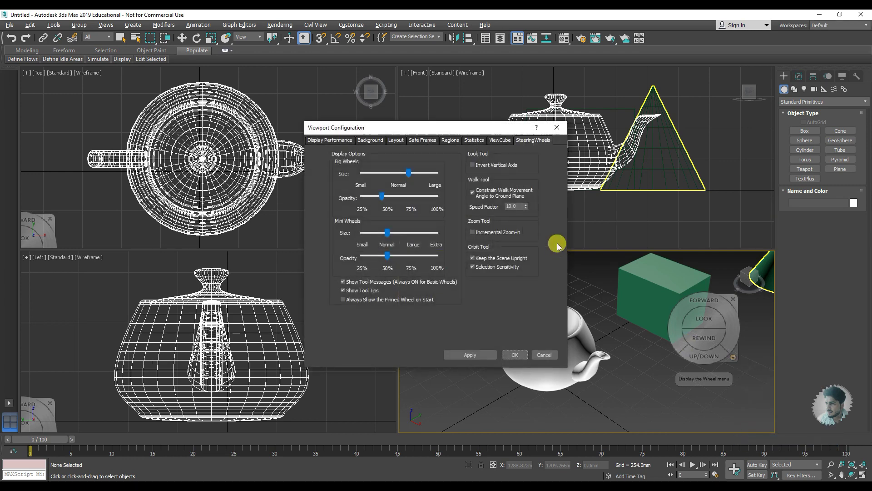
drag(454, 129, 391, 117)
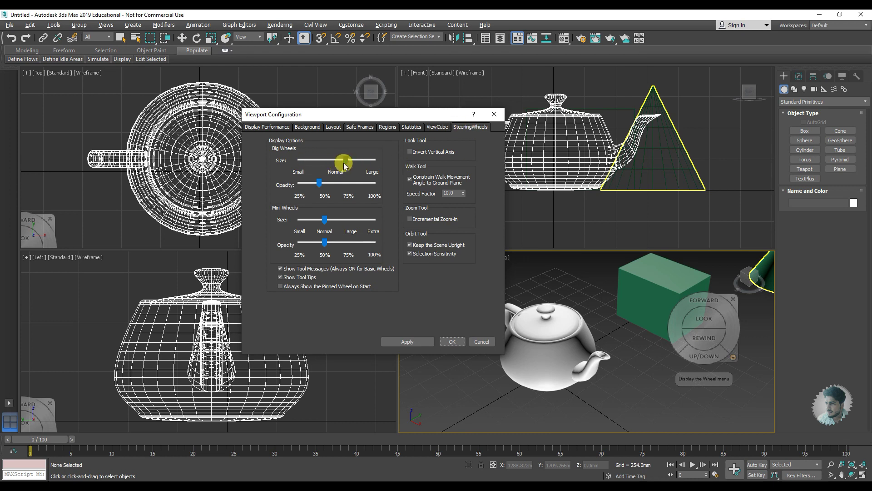
drag(346, 164, 328, 164)
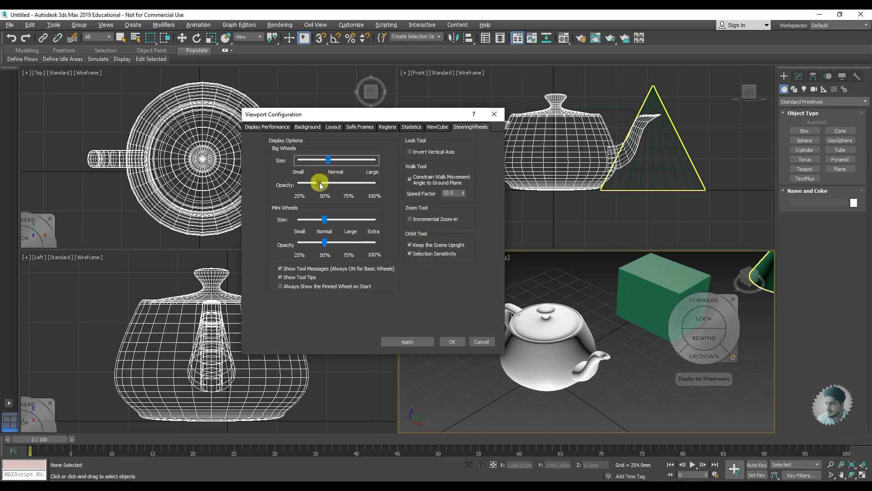
drag(320, 185, 318, 184)
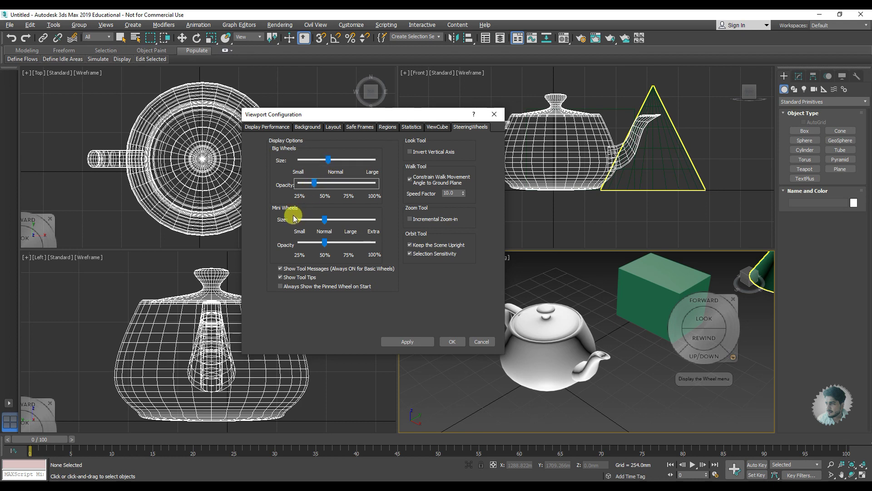
click(325, 220)
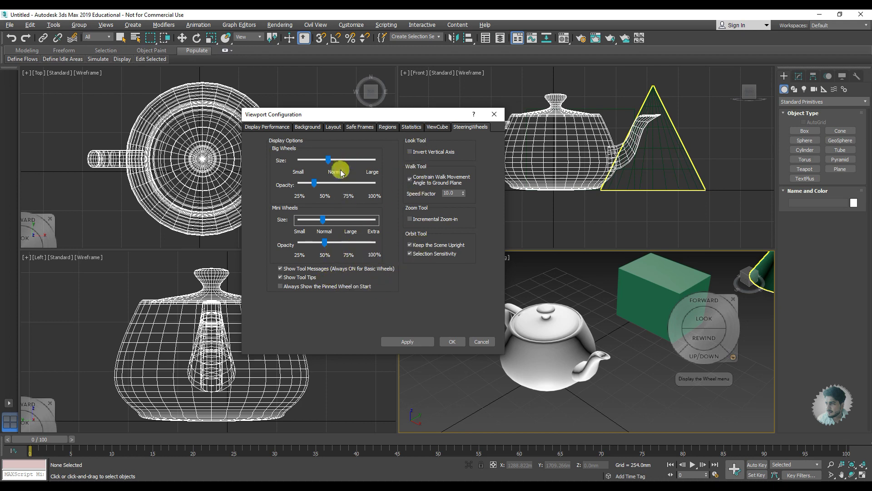
Apply the smaller, fainter wheel settings, hide the wheels, pan the view, and show Views > SteeringWheels.
click(450, 342)
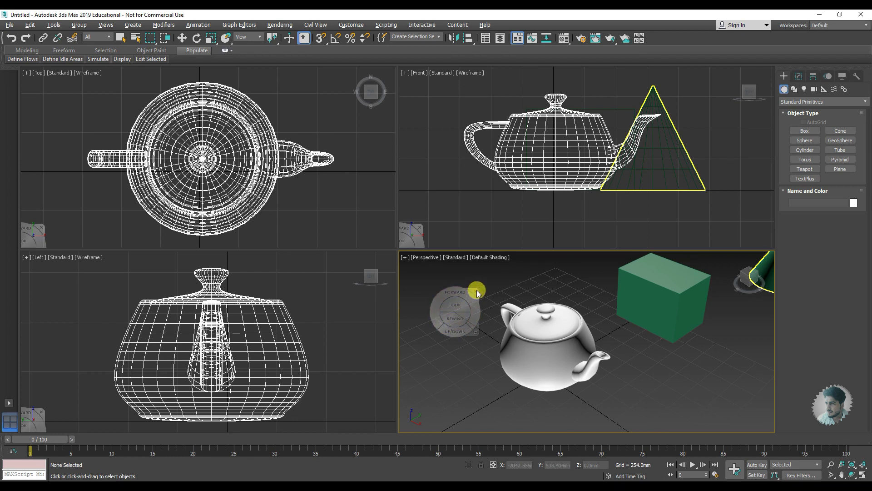
key(Escape)
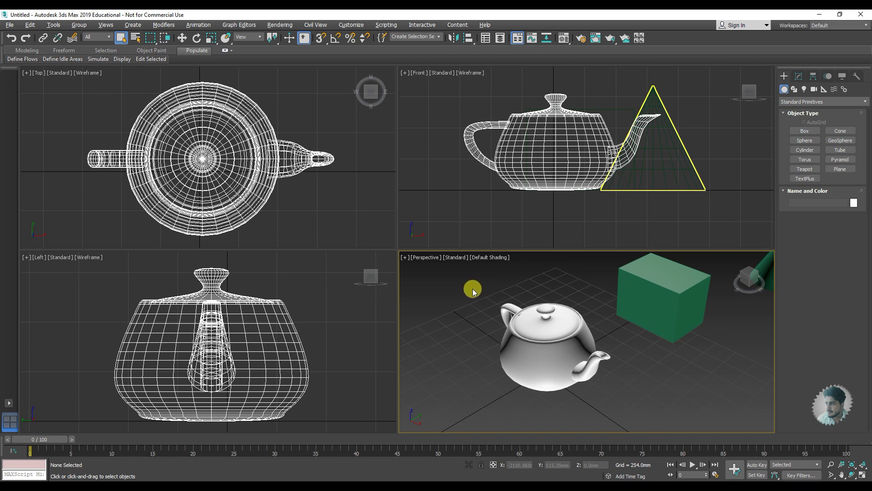
middle_drag(473, 291, 492, 286)
click(106, 24)
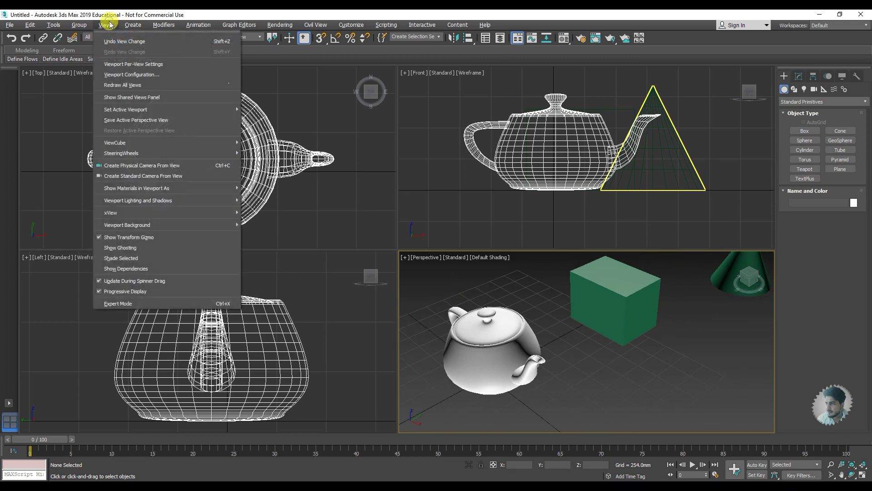
mouse_move(121, 153)
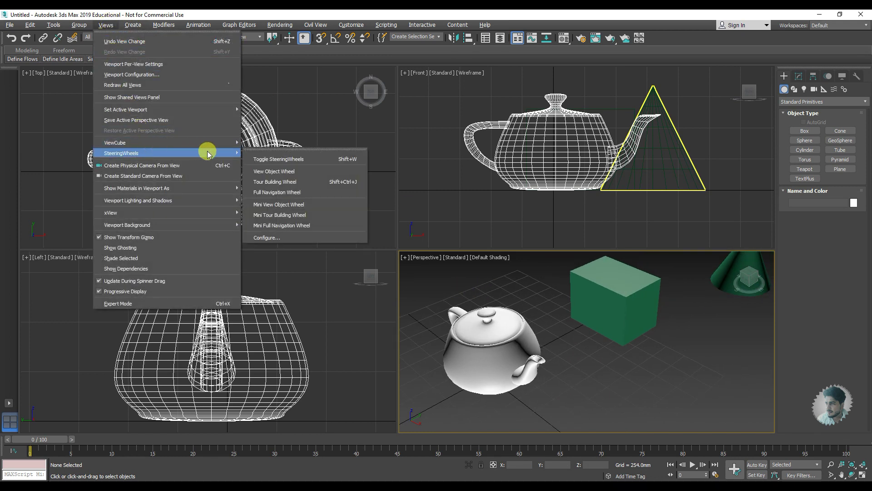
Bring back a wheel from the SteeringWheels submenu, then use Toggle SteeringWheels to hide it in every viewport.
click(276, 159)
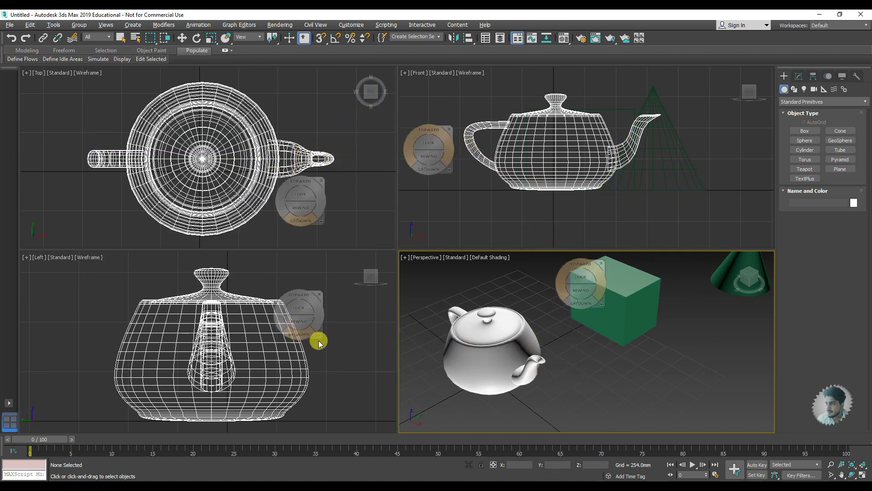
click(106, 25)
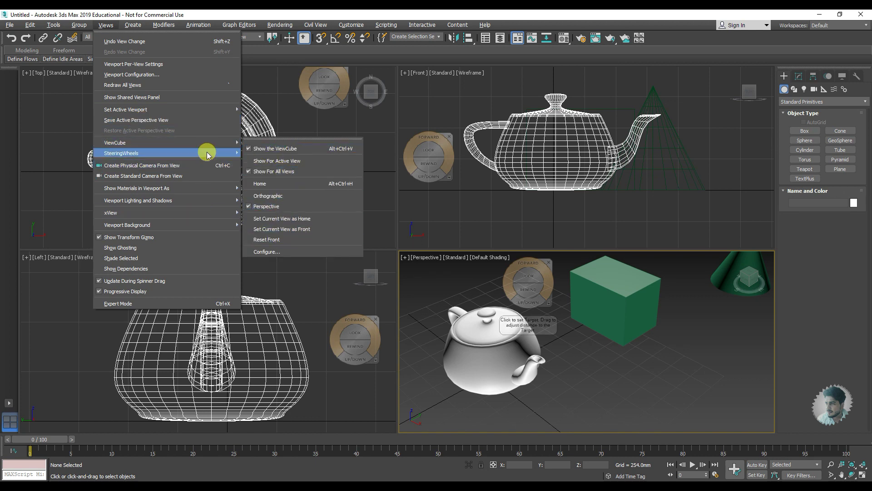
mouse_move(121, 152)
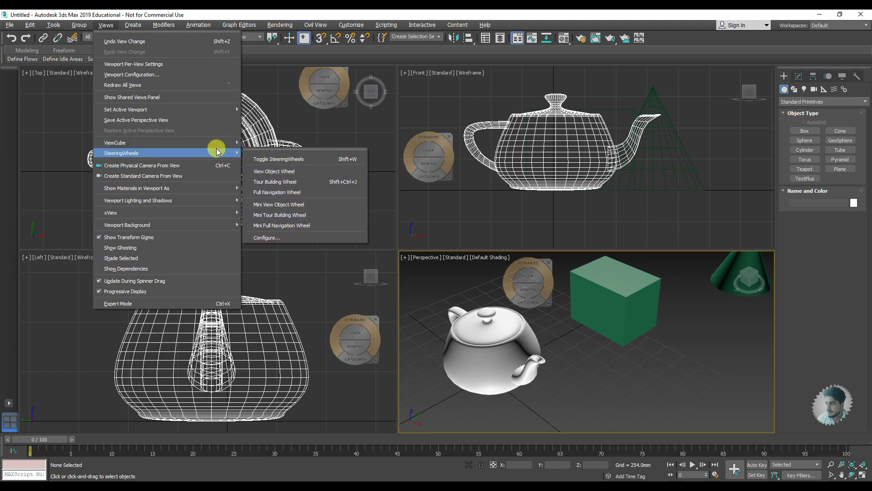
click(547, 262)
key(Escape)
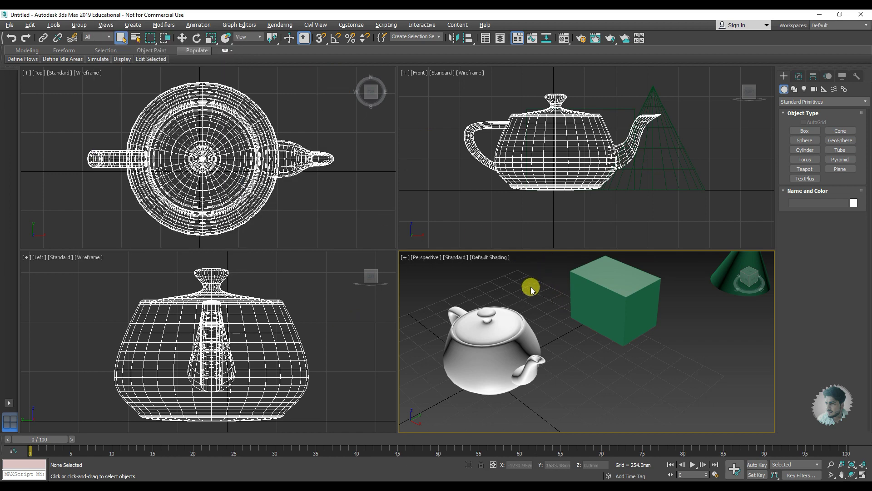